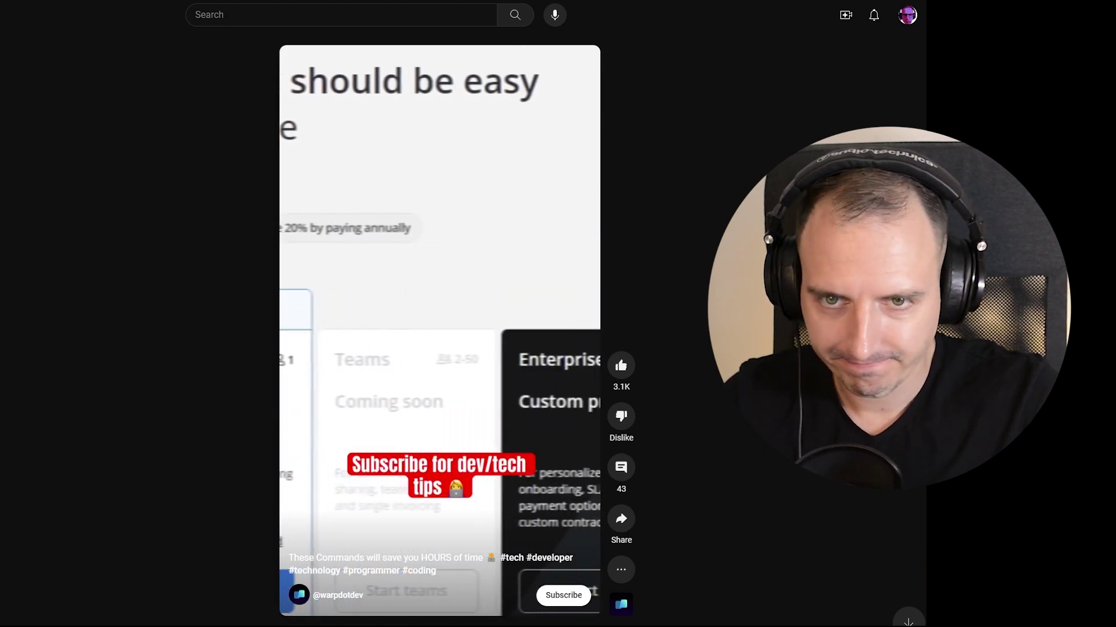
Step: Pause the 'These Commands will save you HOURS of time' Short
{"action": "left_click", "coordinate": [488, 254]}
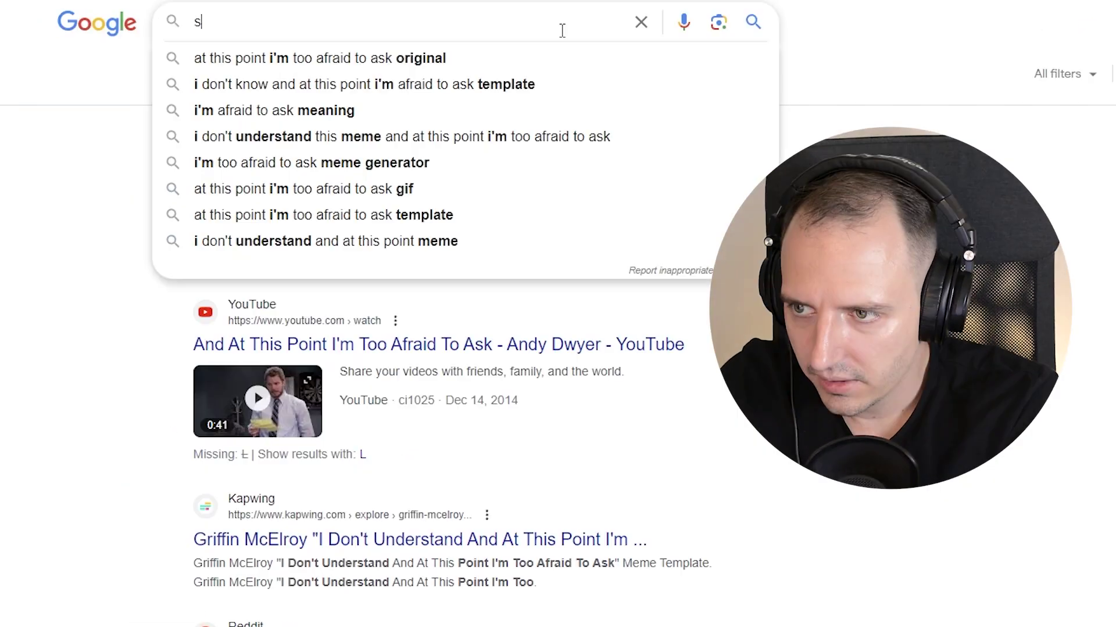
Step: Search Google for 'self hosted file converter'
{"action": "type", "text": "elf"}
{"action": "key", "text": "Down"}
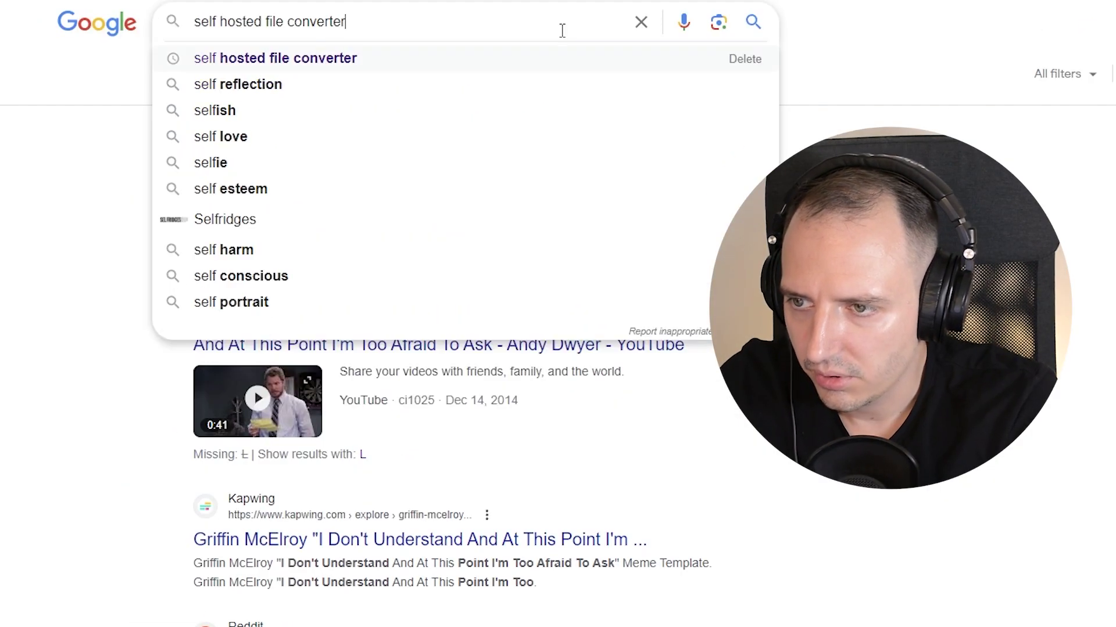
{"action": "key", "text": "Return"}
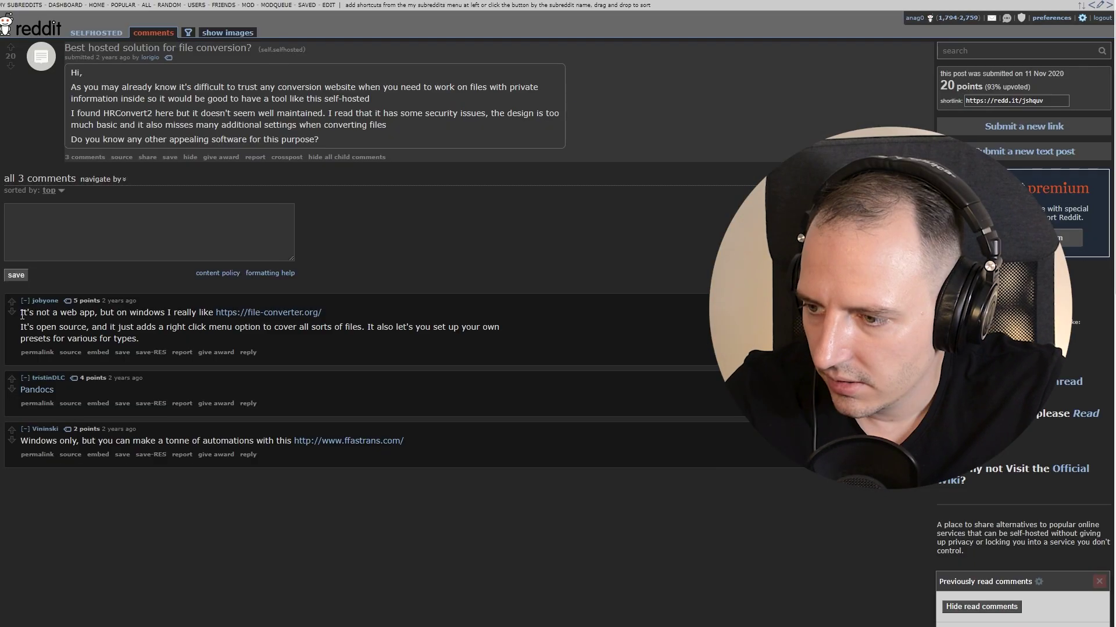
Step: Open the file-converter.org link from the top comment in the Reddit thread
{"action": "left_click_drag", "start_coordinate": [30, 448], "coordinate": [164, 446]}
{"action": "left_click_drag", "start_coordinate": [110, 312], "coordinate": [392, 317]}
{"action": "left_click", "coordinate": [392, 317]}
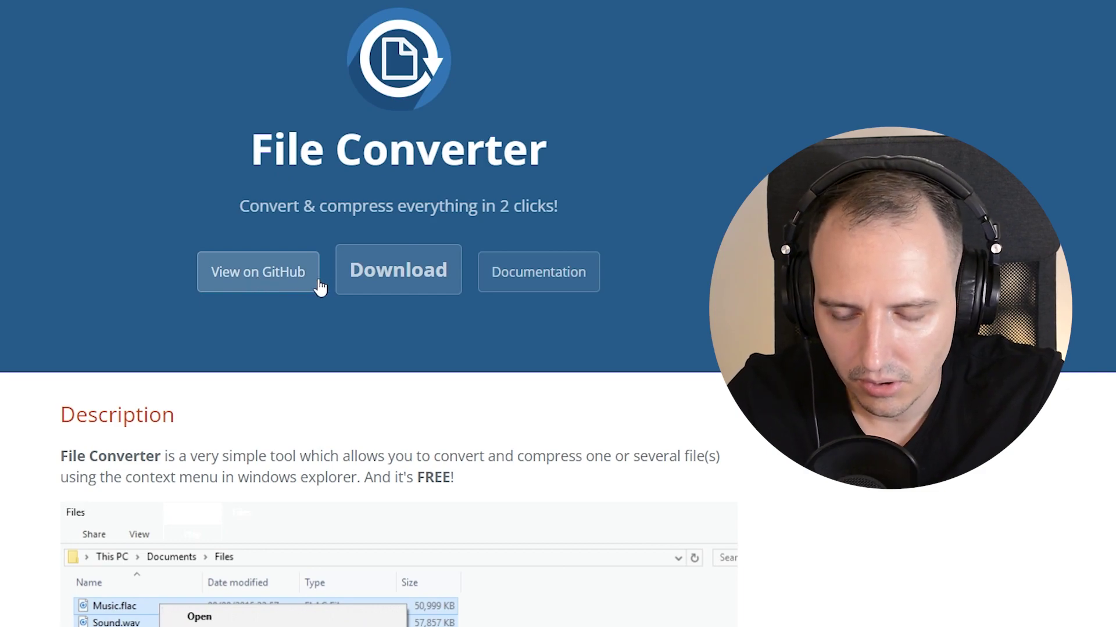
{"action": "scroll", "coordinate": [329, 290], "scroll_direction": "down", "scroll_amount": 7}
{"action": "scroll", "coordinate": [349, 317], "scroll_direction": "up", "scroll_amount": 1}
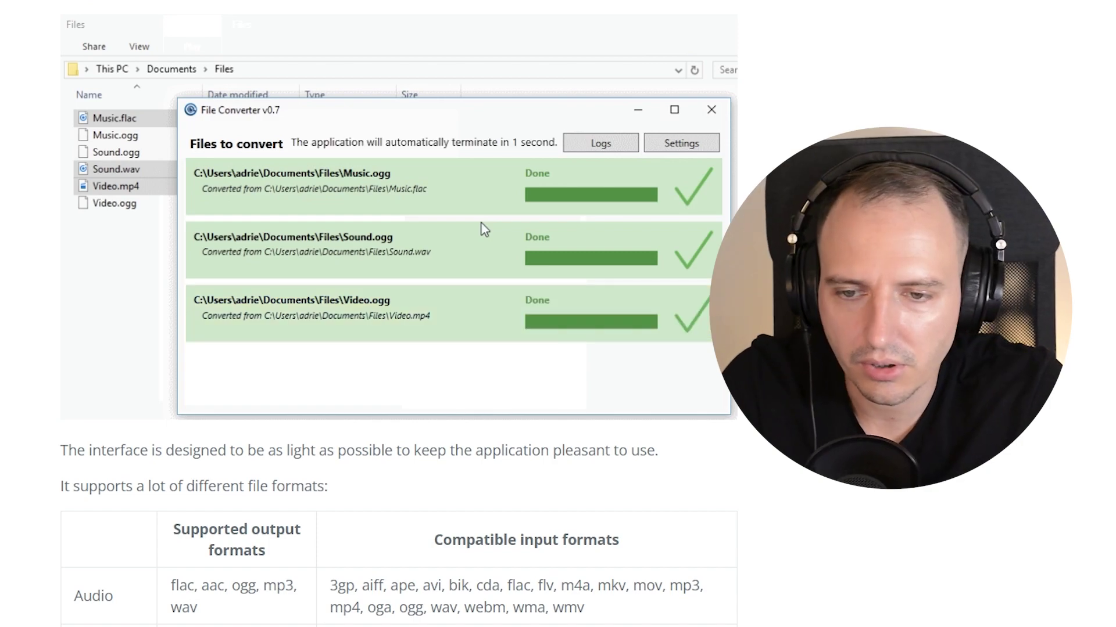
{"action": "scroll", "coordinate": [481, 229], "scroll_direction": "down", "scroll_amount": 8}
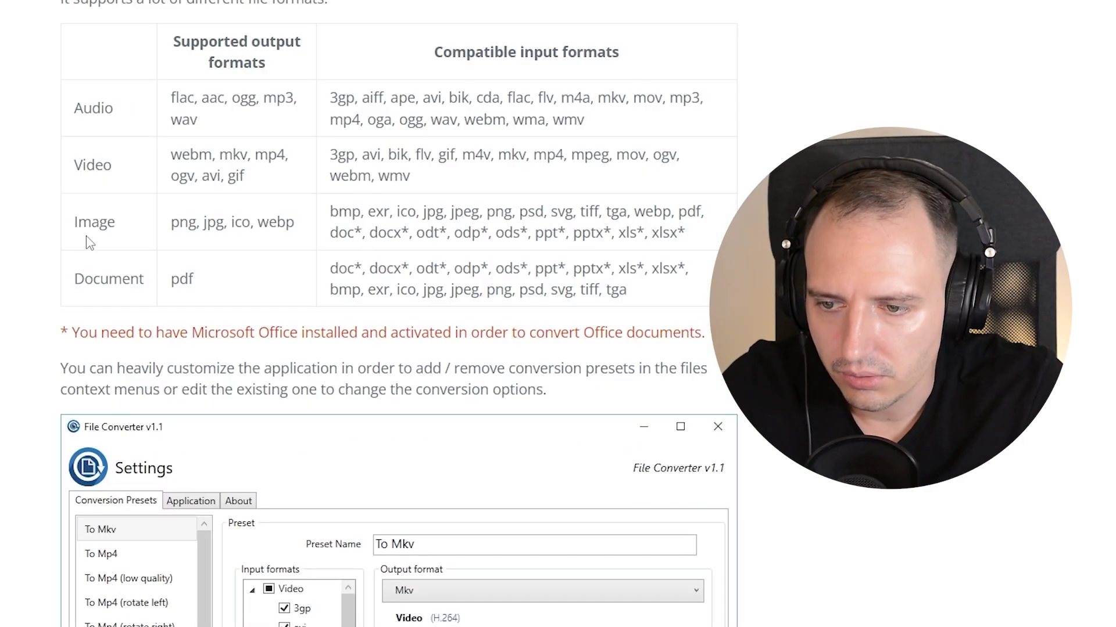
{"action": "scroll", "coordinate": [459, 191], "scroll_direction": "down", "scroll_amount": 4}
{"action": "scroll", "coordinate": [461, 192], "scroll_direction": "down", "scroll_amount": 4}
{"action": "scroll", "coordinate": [460, 191], "scroll_direction": "up", "scroll_amount": 3}
{"action": "scroll", "coordinate": [301, 179], "scroll_direction": "down", "scroll_amount": 11}
{"action": "scroll", "coordinate": [553, 266], "scroll_direction": "up", "scroll_amount": 20}
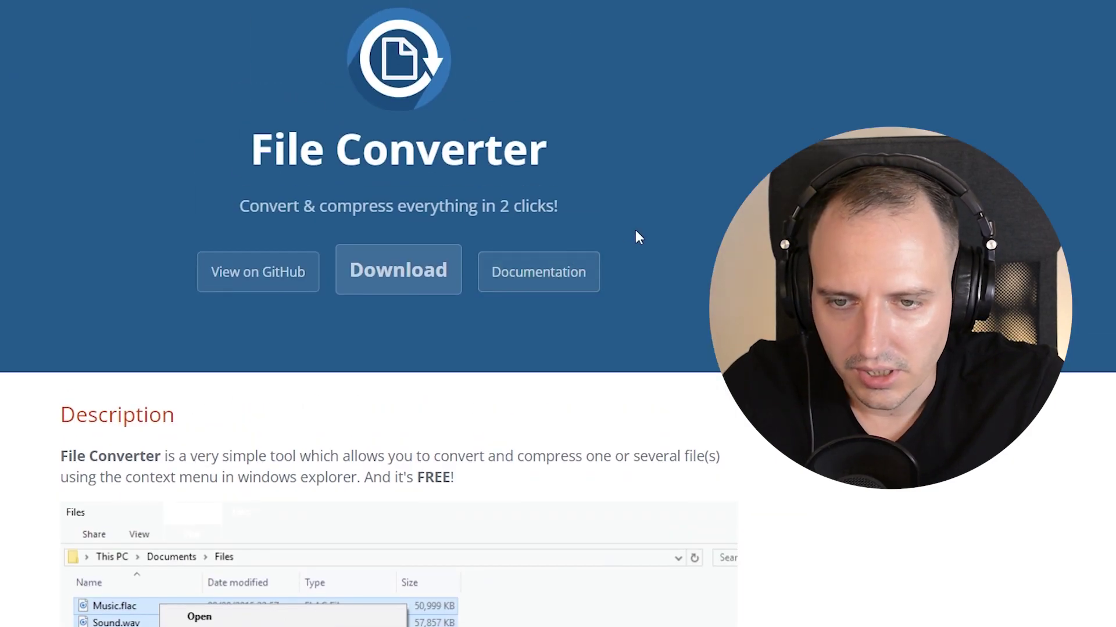
Step: Return to the search results and review HRConvert2's GitHub README
{"action": "key", "text": "alt+Left"}
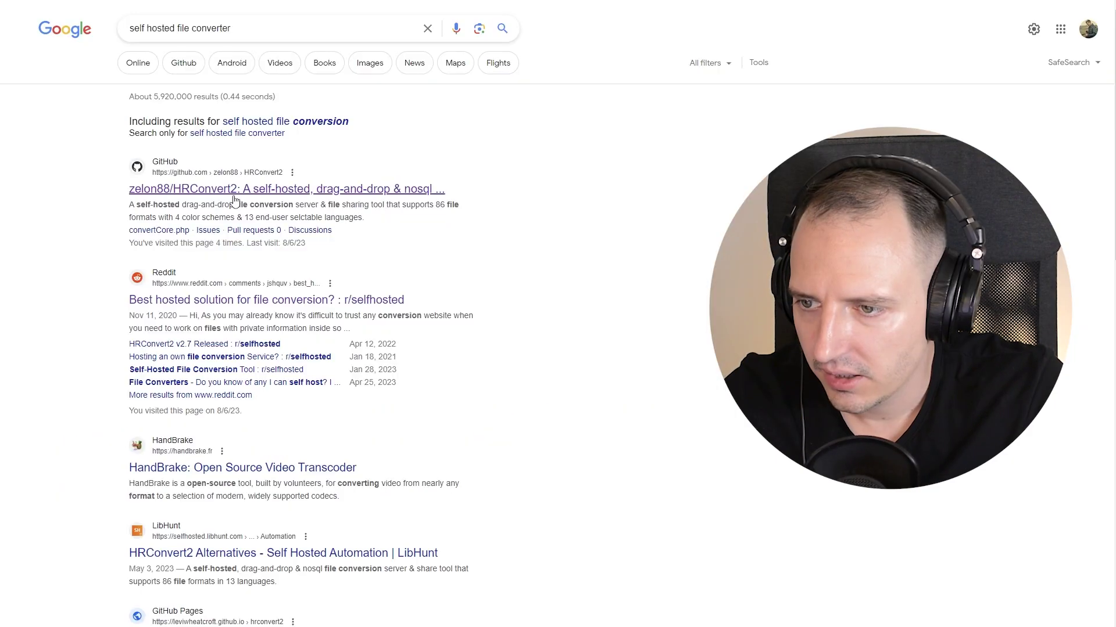
{"action": "key", "text": "ctrl+Tab"}
{"action": "key", "text": "ctrl+Tab"}
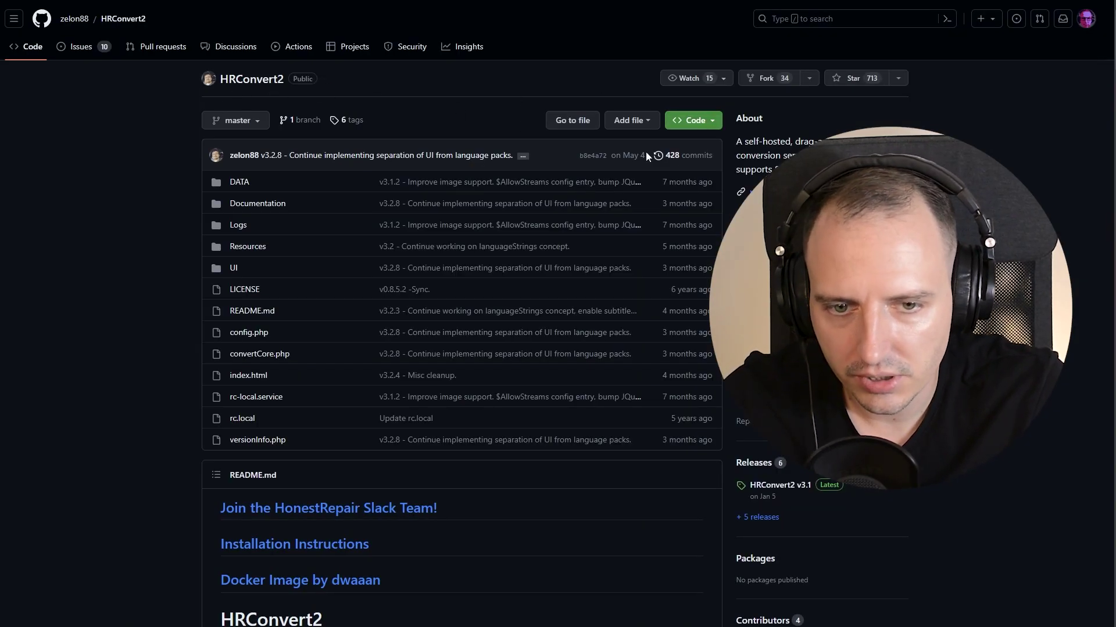
{"action": "scroll", "coordinate": [717, 183], "scroll_direction": "down", "scroll_amount": 6}
{"action": "scroll", "coordinate": [656, 182], "scroll_direction": "down", "scroll_amount": 2}
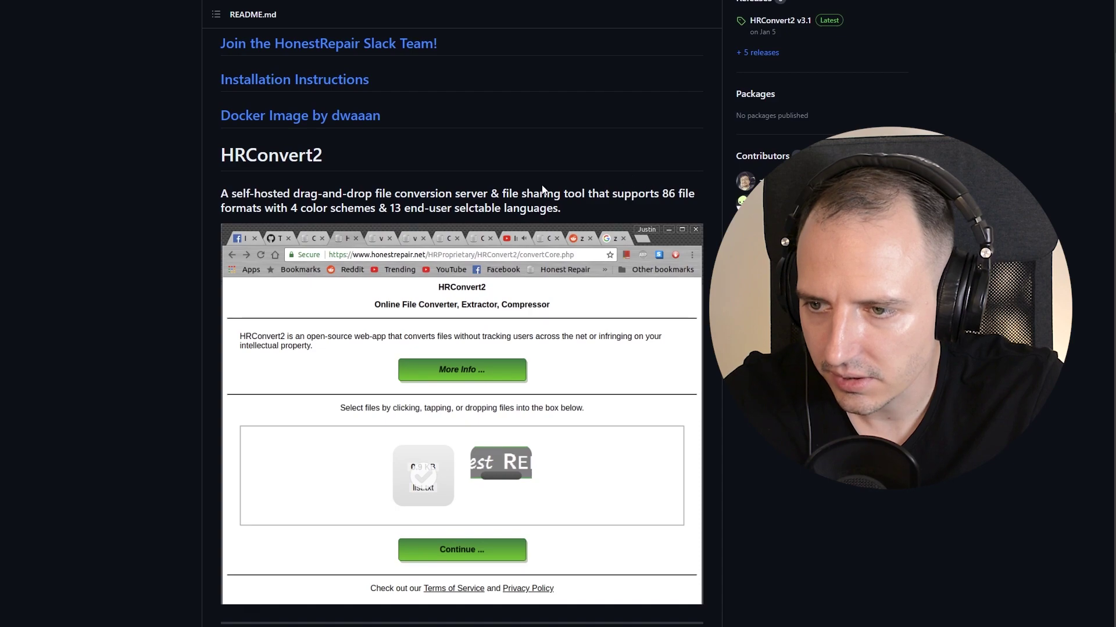
{"action": "left_click_drag", "start_coordinate": [310, 198], "coordinate": [596, 204]}
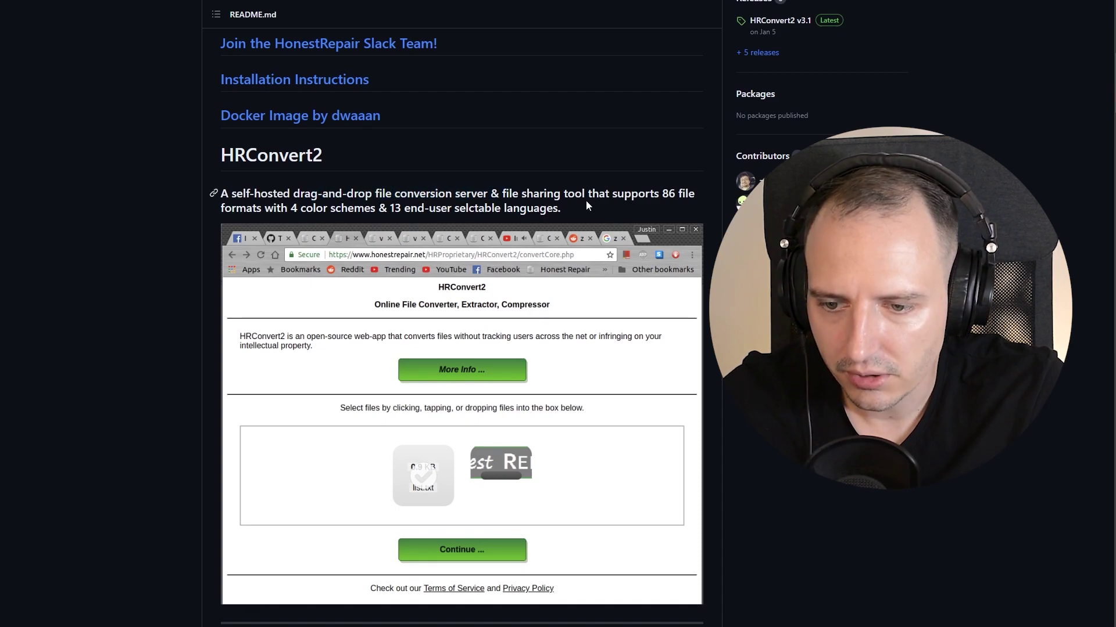
{"action": "scroll", "coordinate": [589, 205], "scroll_direction": "down", "scroll_amount": 3}
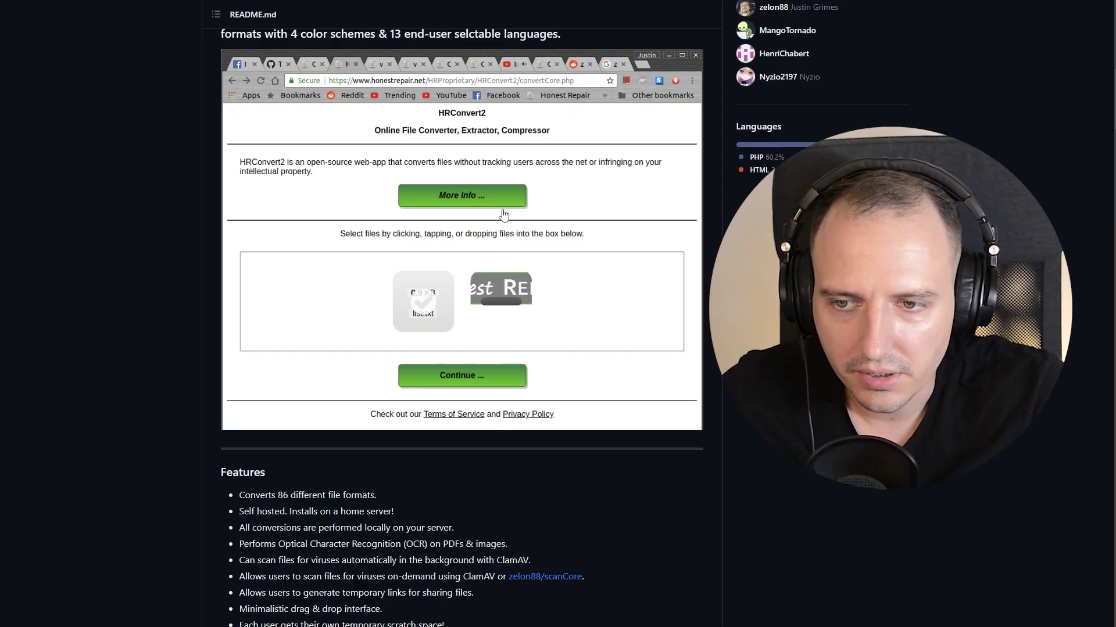
{"action": "scroll", "coordinate": [503, 214], "scroll_direction": "up", "scroll_amount": 10}
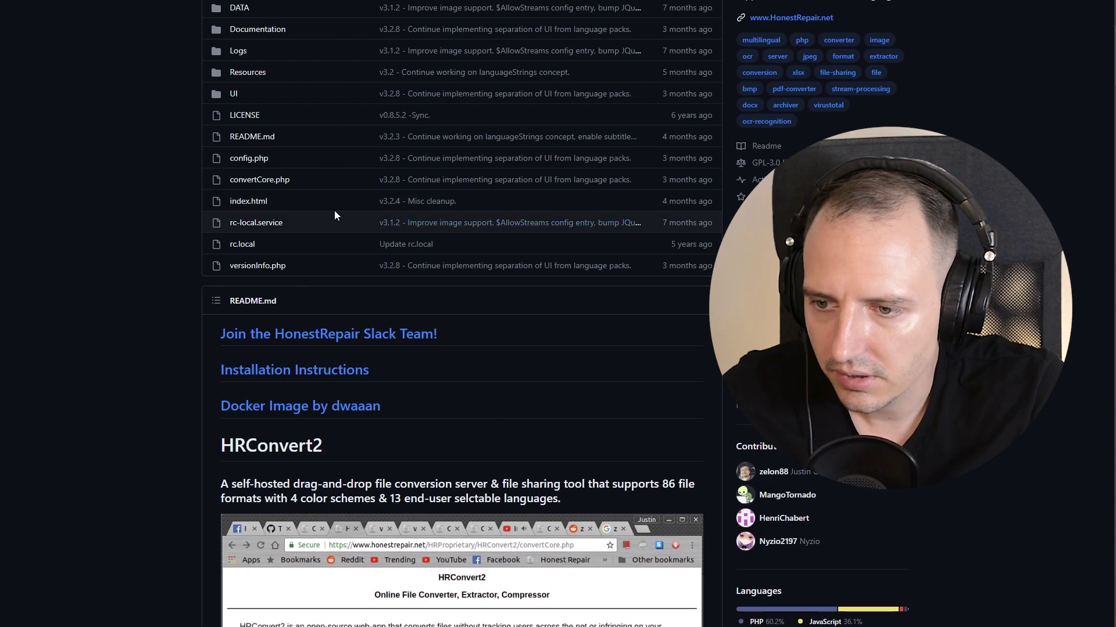
{"action": "scroll", "coordinate": [503, 233], "scroll_direction": "down", "scroll_amount": 4}
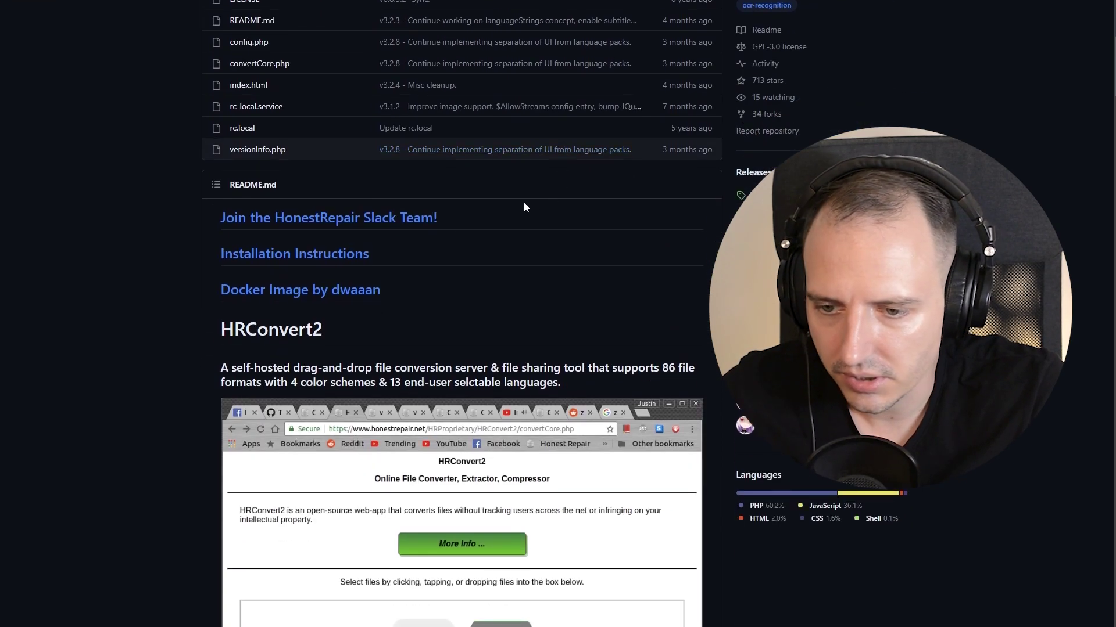
Step: Read HRConvert2's INSTALLATION_INSTRUCTIONS.txt, then return to the repository README
{"action": "left_click", "coordinate": [295, 254]}
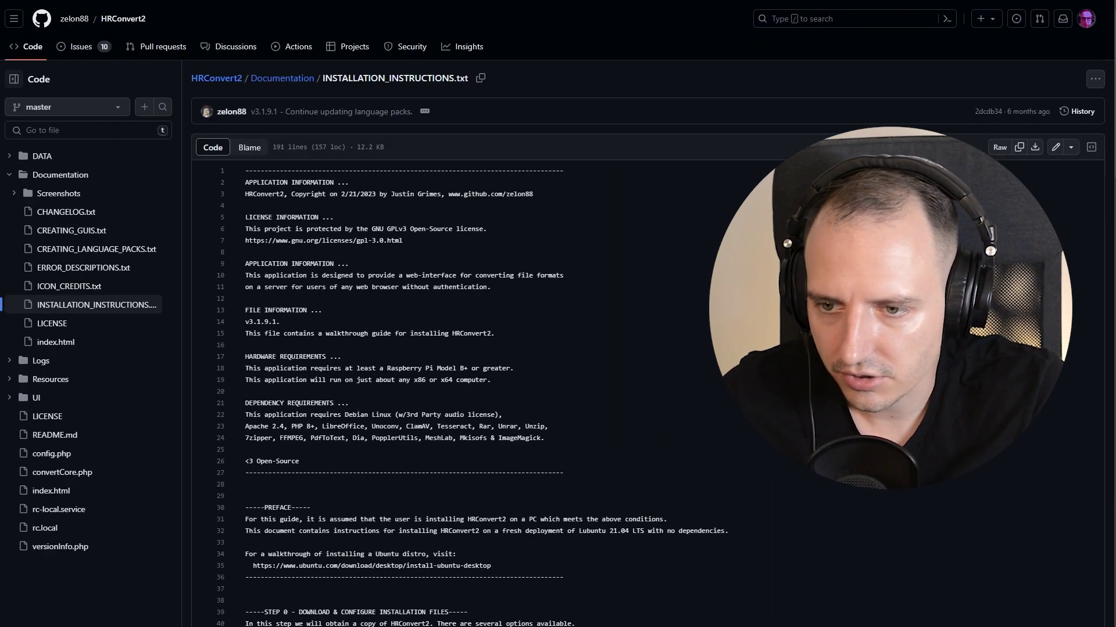
{"action": "scroll", "coordinate": [523, 314], "scroll_direction": "down", "scroll_amount": 2}
{"action": "scroll", "coordinate": [398, 205], "scroll_direction": "down", "scroll_amount": 19}
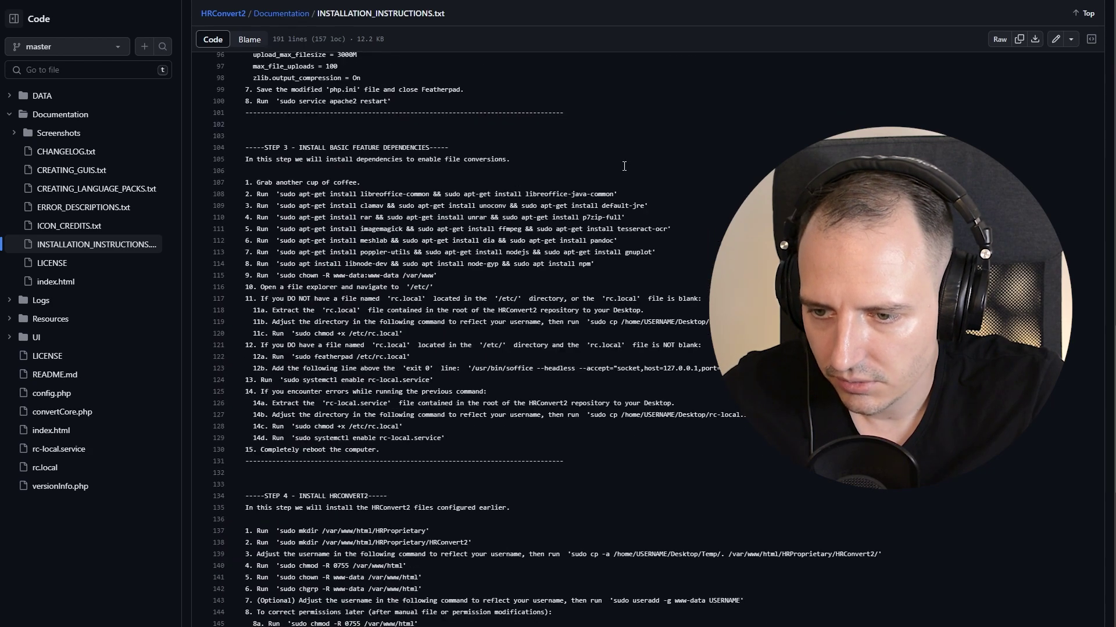
{"action": "key", "text": "alt+Left"}
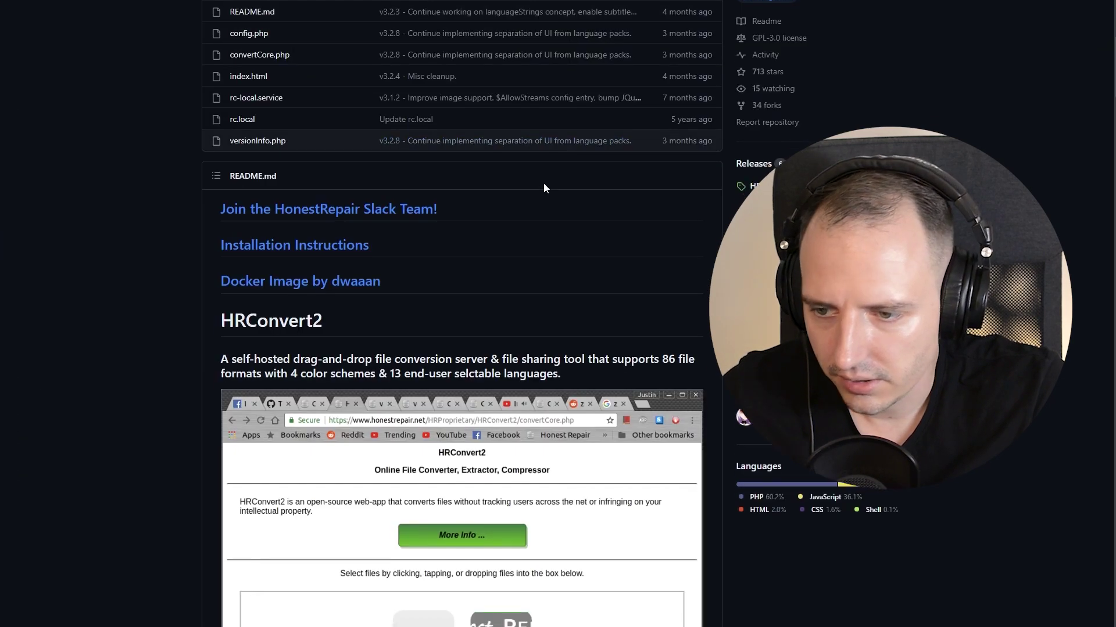
{"action": "scroll", "coordinate": [543, 183], "scroll_direction": "down", "scroll_amount": 1}
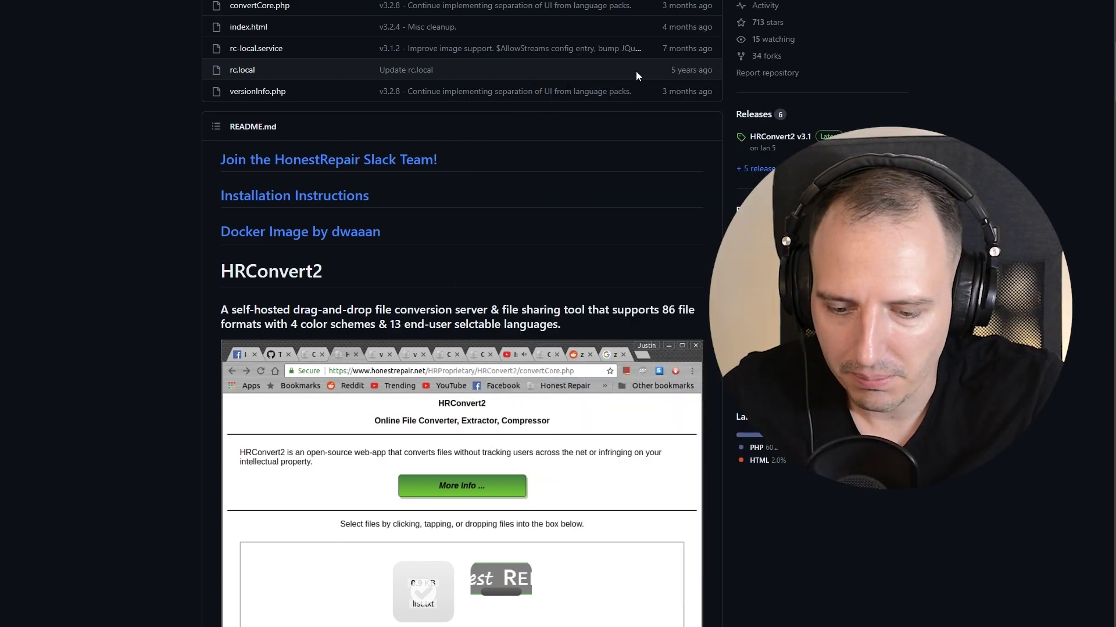
{"action": "scroll", "coordinate": [561, 356], "scroll_direction": "down", "scroll_amount": 5}
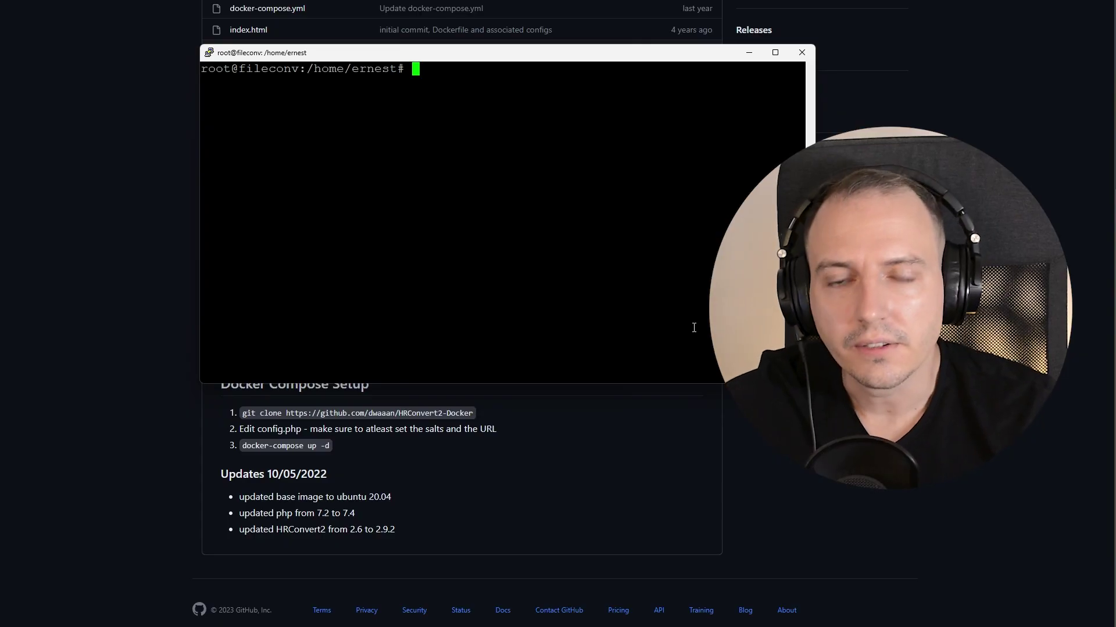
Step: Clone the HRConvert2-Docker repository in PuTTY and change into the HRConvert2-Docker folder
{"action": "key", "text": "alt+Tab"}
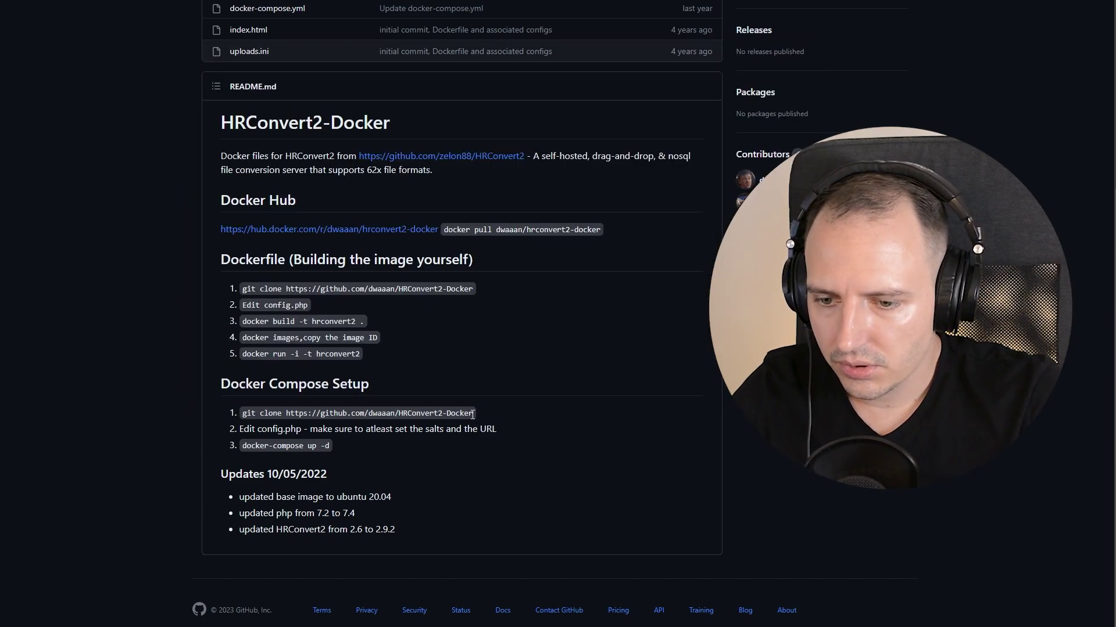
{"action": "left_click_drag", "start_coordinate": [473, 413], "coordinate": [245, 417]}
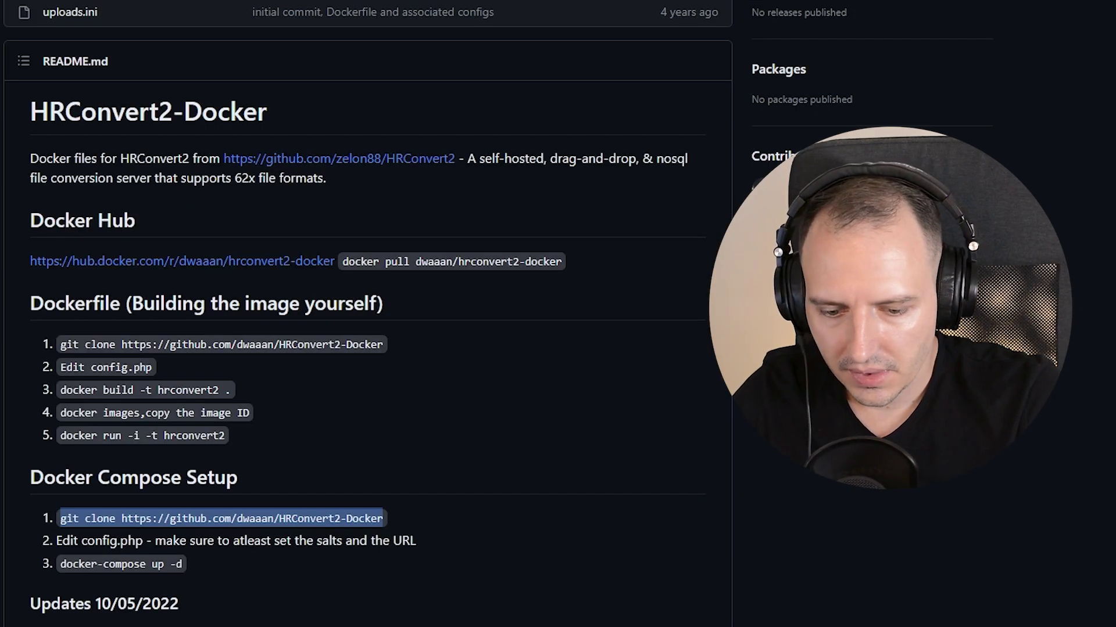
{"action": "key", "text": "alt+Tab"}
{"action": "right_click", "coordinate": [608, 210]}
{"action": "key", "text": "Return"}
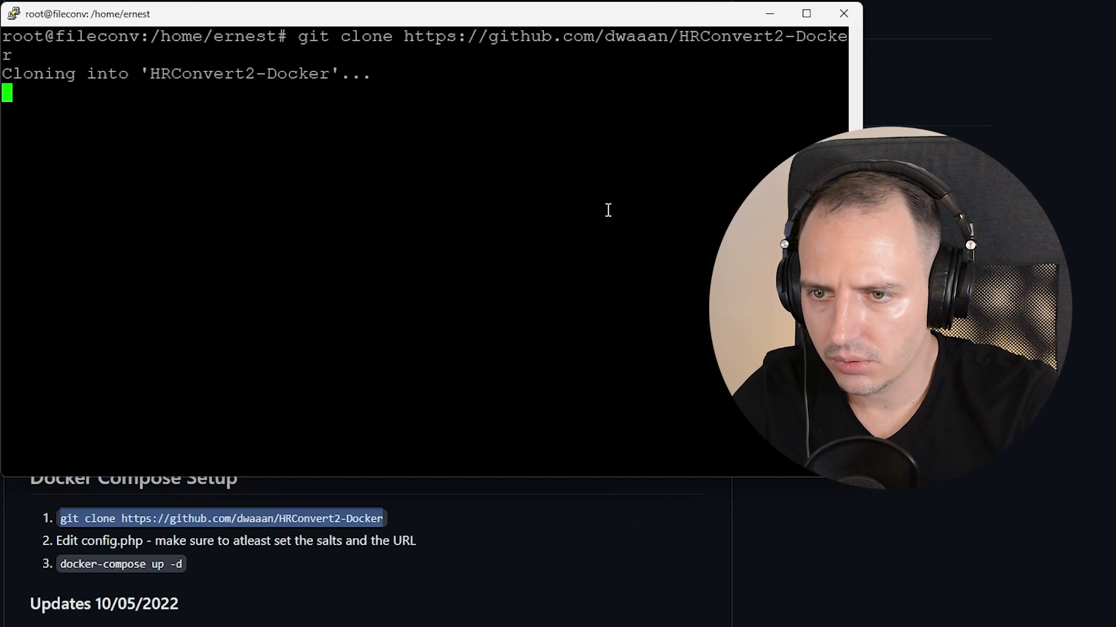
{"action": "type", "text": "cd"}
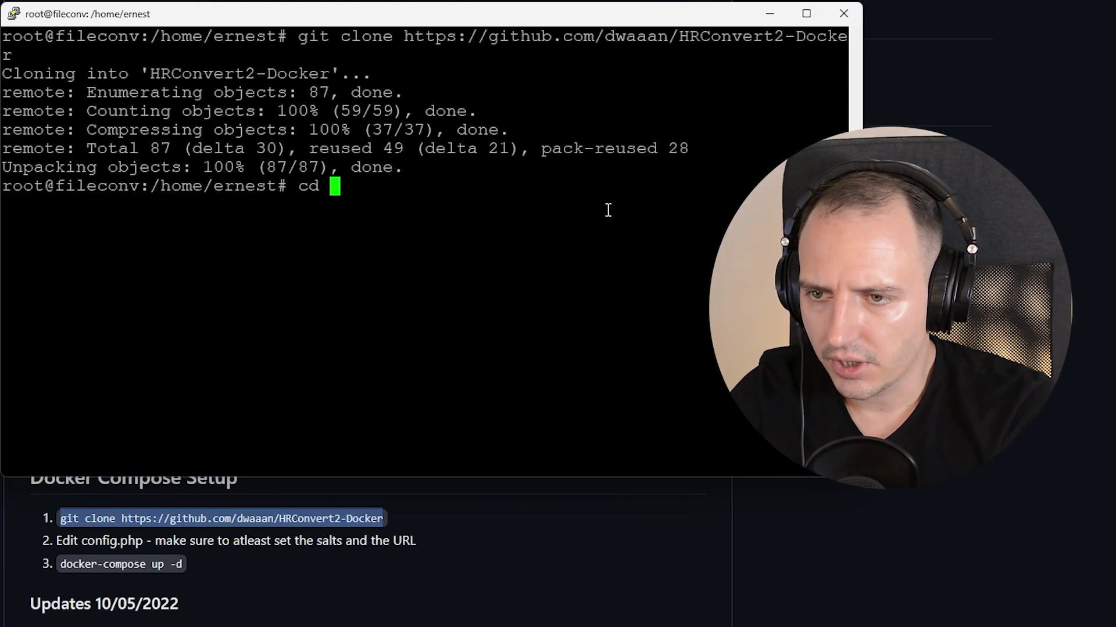
{"action": "type", "text": "HRConver2-Docker"}
{"action": "key", "text": "Return"}
{"action": "type", "text": "cd HRConvert2-Docker"}
{"action": "key", "text": "Return"}
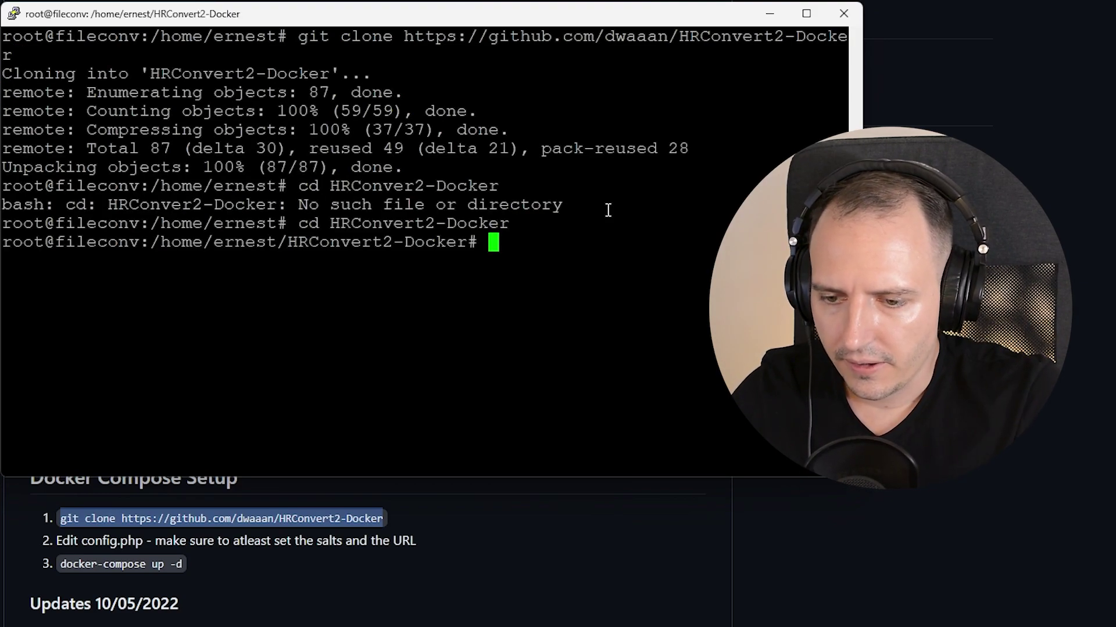
Step: Run the README's docker-compose up -d command to start the HRConvert2 container
{"action": "left_click_drag", "start_coordinate": [184, 564], "coordinate": [53, 574]}
{"action": "key", "text": "alt+Tab"}
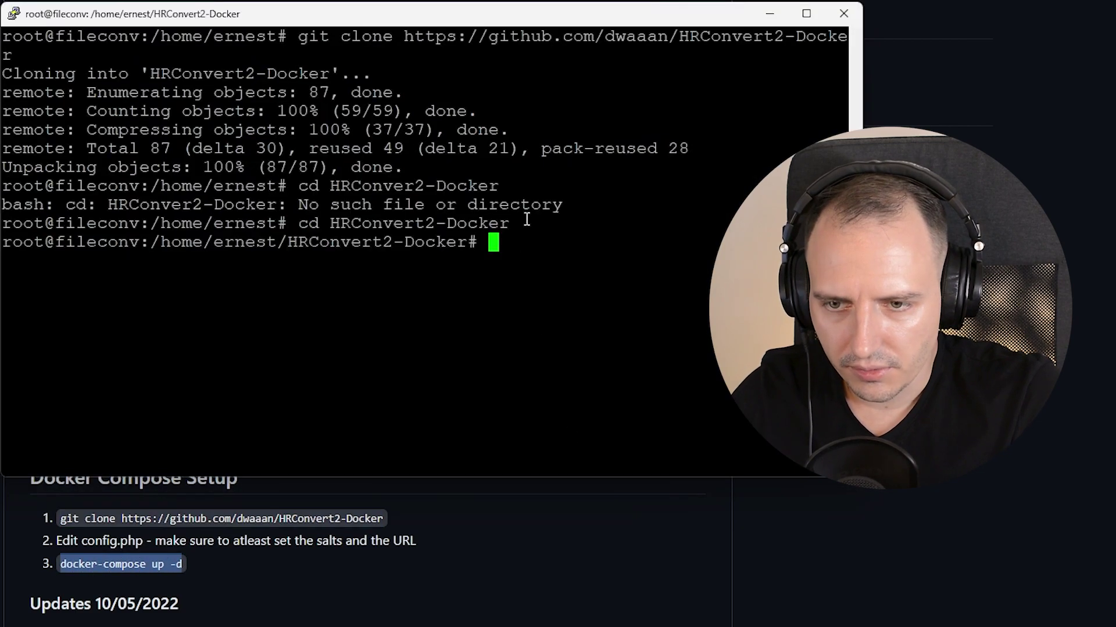
{"action": "right_click", "coordinate": [551, 234]}
{"action": "key", "text": "Return"}
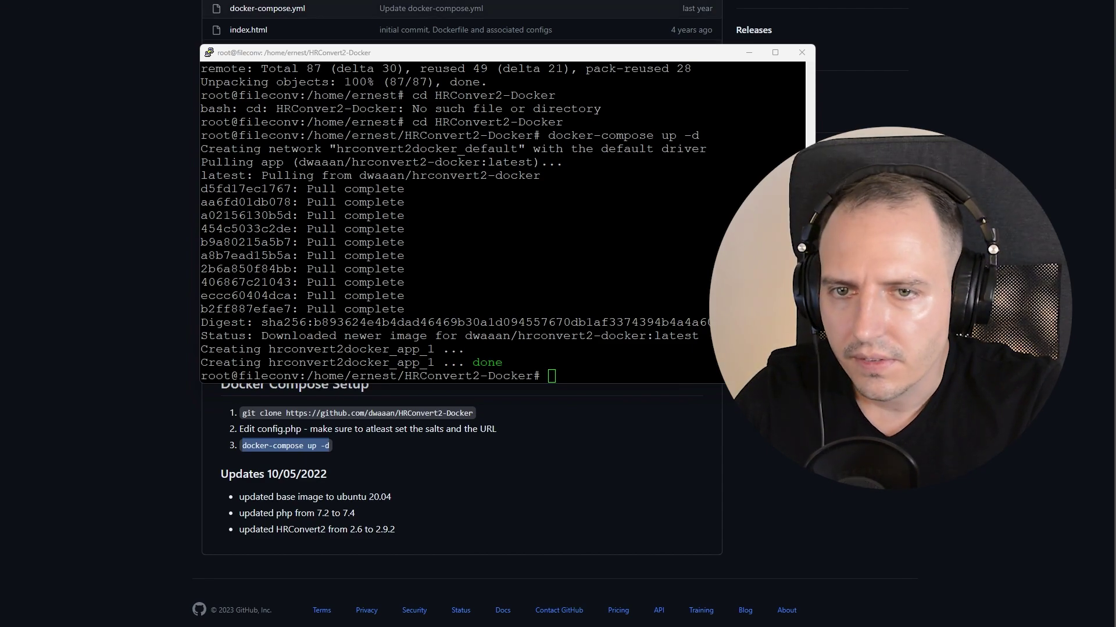
{"action": "key", "text": "alt+Tab"}
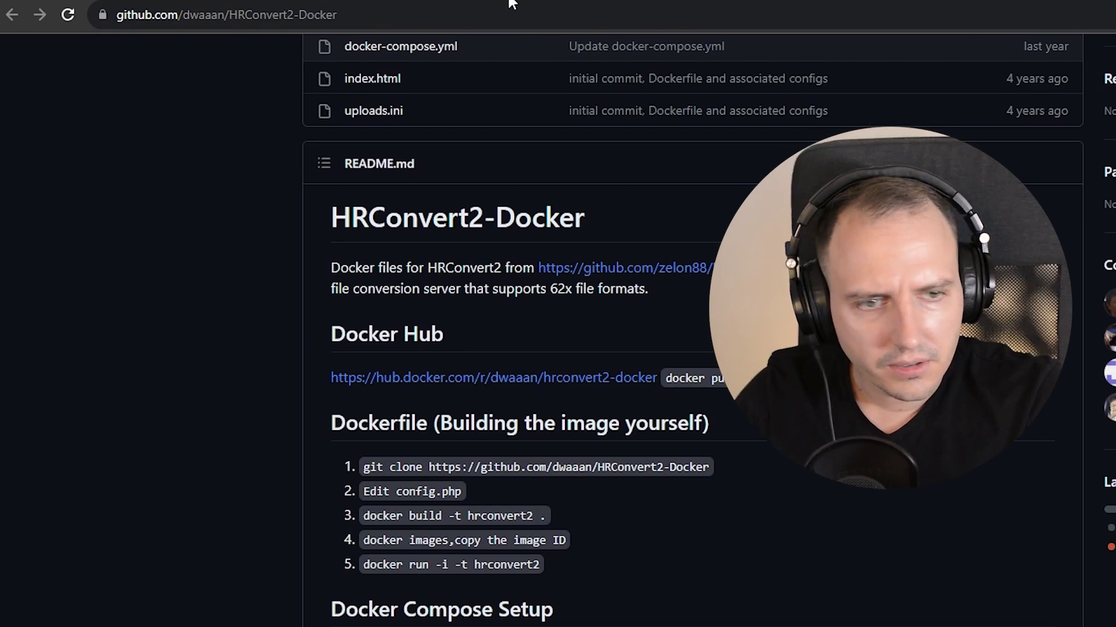
Step: Open HRConvert2 at 192.168.205.218:8085 and continue with the uploaded 123.png
{"action": "left_click", "coordinate": [481, 15]}
{"action": "type", "text": "192.168.205.218:8085"}
{"action": "key", "text": "Return"}
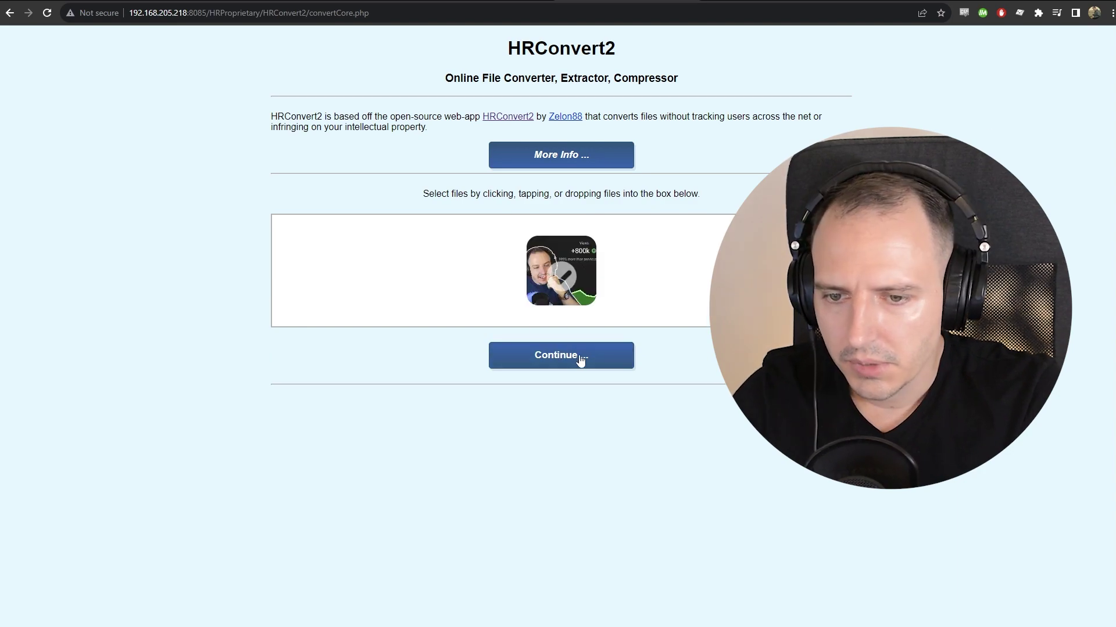
{"action": "left_click", "coordinate": [580, 362]}
Step: Set 123.png's Convert This Image output format to Webp
{"action": "left_click", "coordinate": [327, 263]}
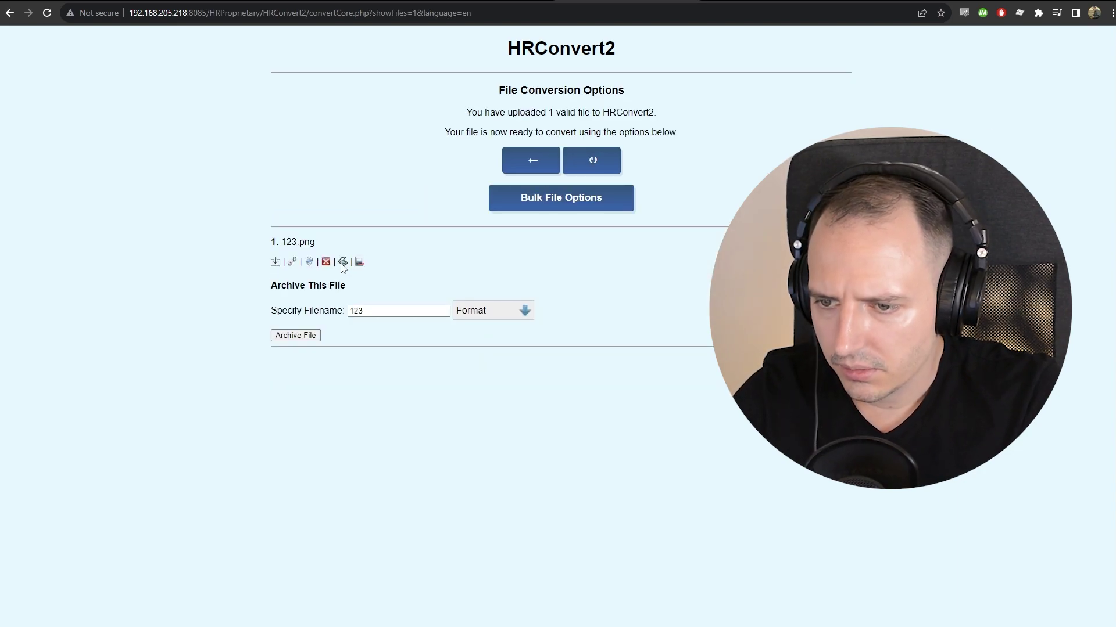
{"action": "left_click", "coordinate": [343, 263]}
{"action": "left_click", "coordinate": [327, 263]}
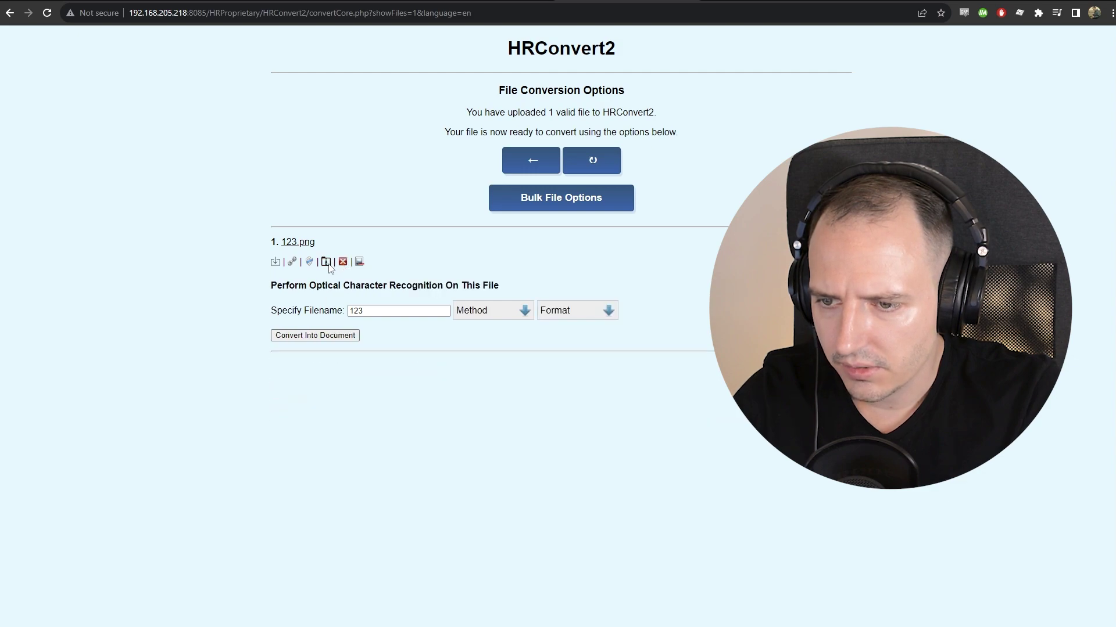
{"action": "left_click", "coordinate": [342, 263]}
{"action": "left_click", "coordinate": [358, 262]}
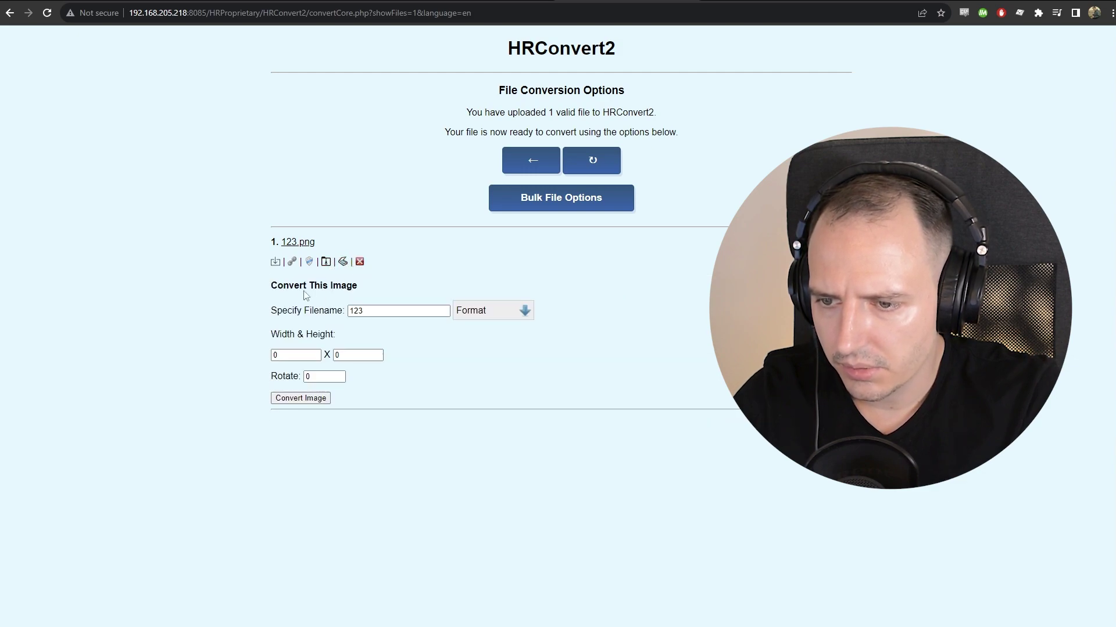
{"action": "left_click", "coordinate": [489, 312]}
{"action": "left_click", "coordinate": [488, 361]}
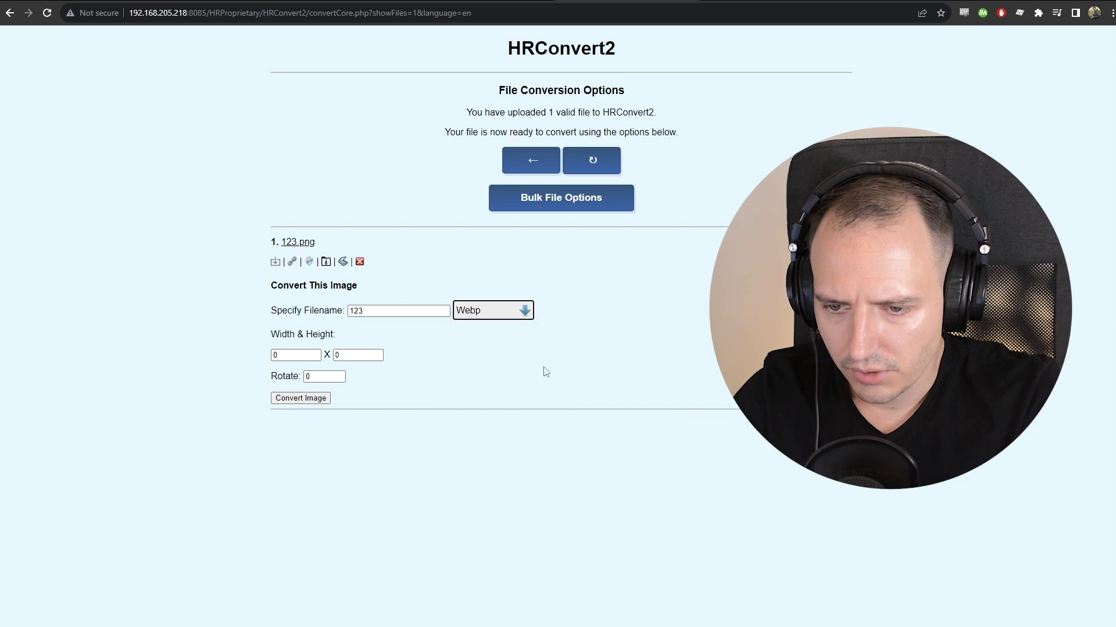
{"action": "left_click", "coordinate": [300, 400]}
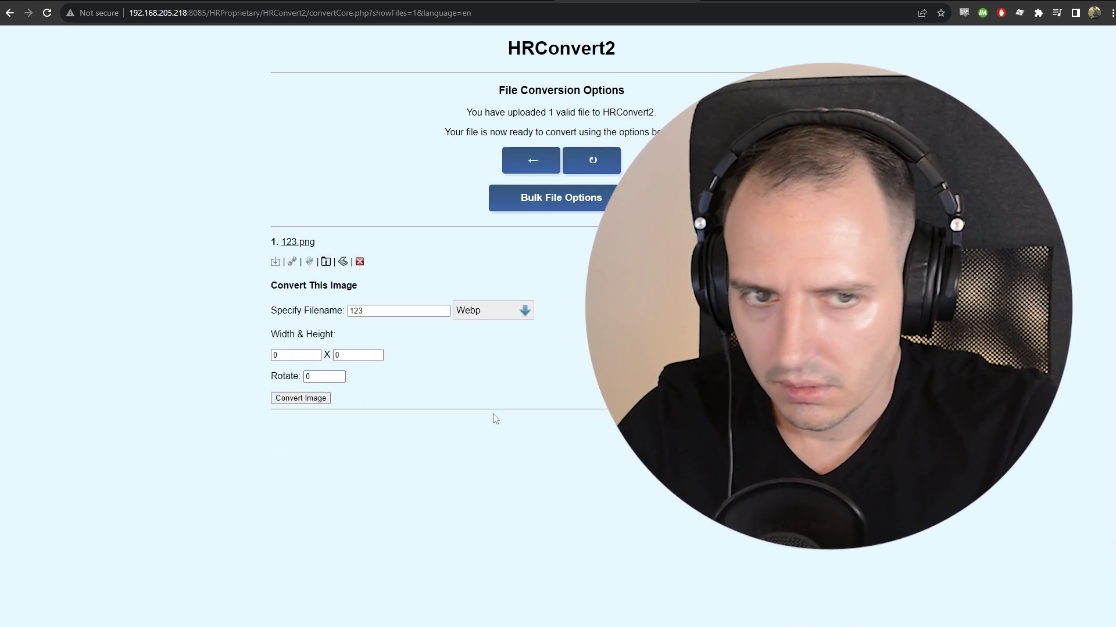
Step: Convert 123.png to Webp, save 123.webp, and return to the conversion page
{"action": "left_click", "coordinate": [301, 399]}
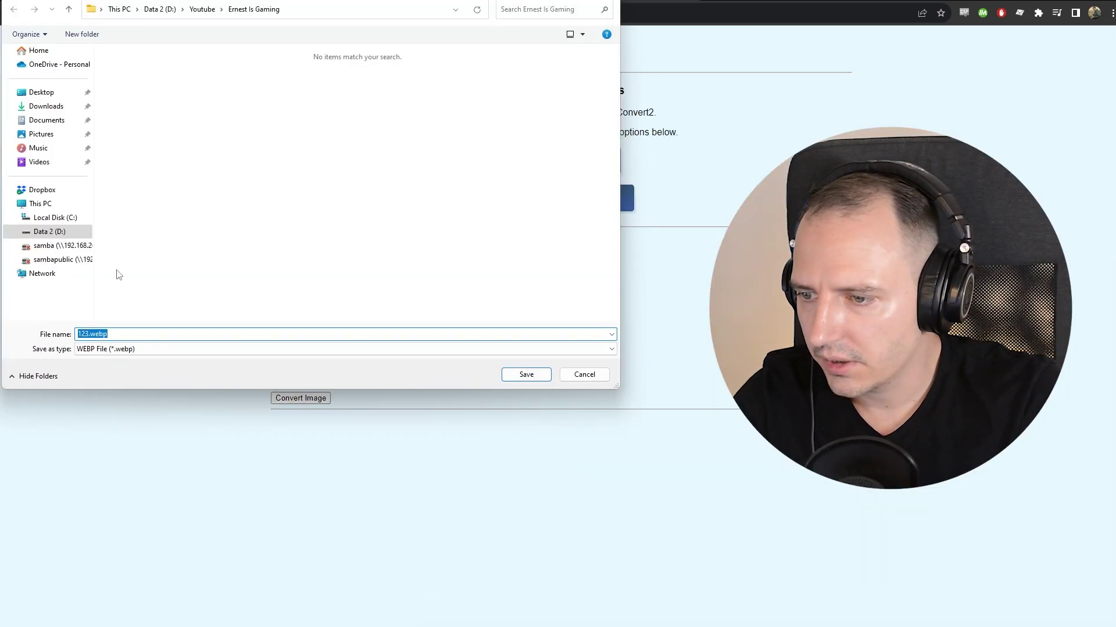
{"action": "key", "text": "Return"}
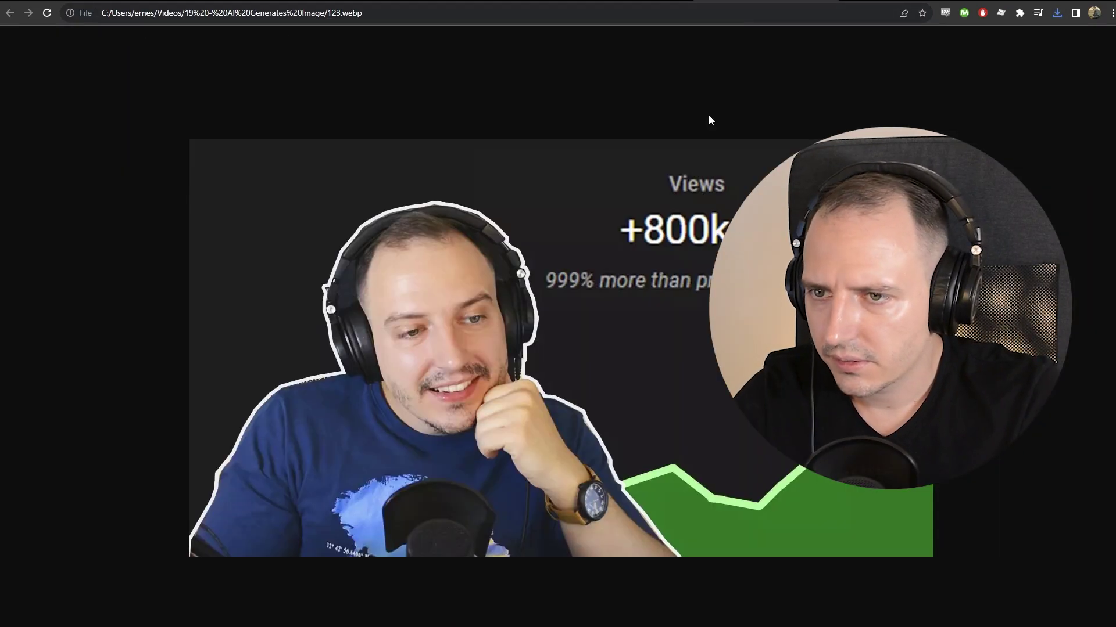
{"action": "key", "text": "alt+Left"}
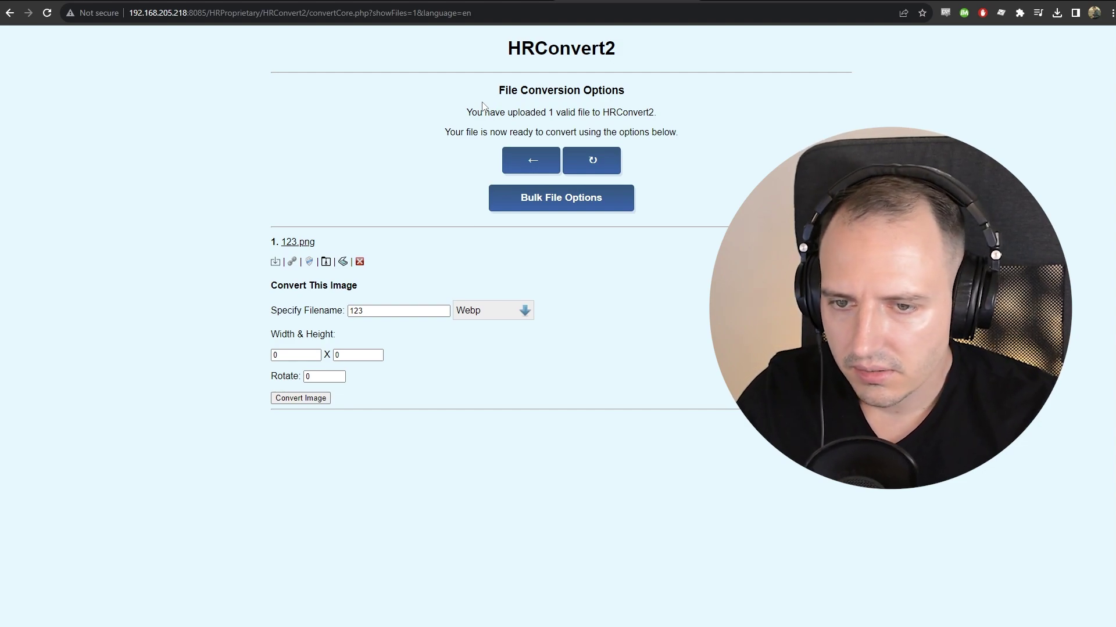
Step: Go back to HRConvert2's upload page, then switch to the YouTube Shorts tab
{"action": "left_click", "coordinate": [549, 163]}
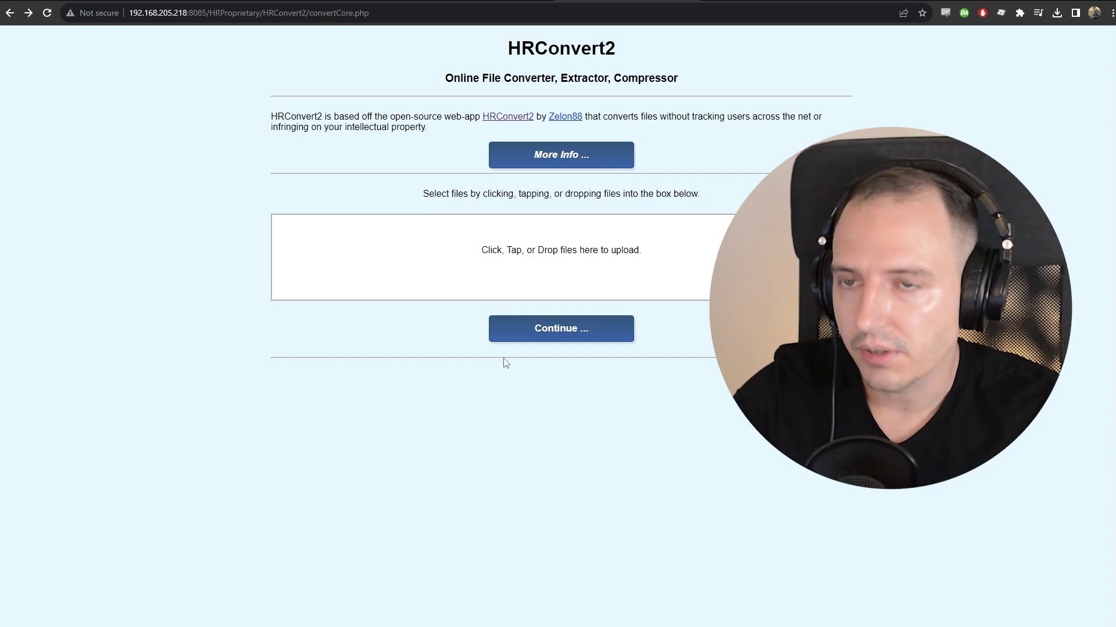
{"action": "key", "text": "ctrl+Tab"}
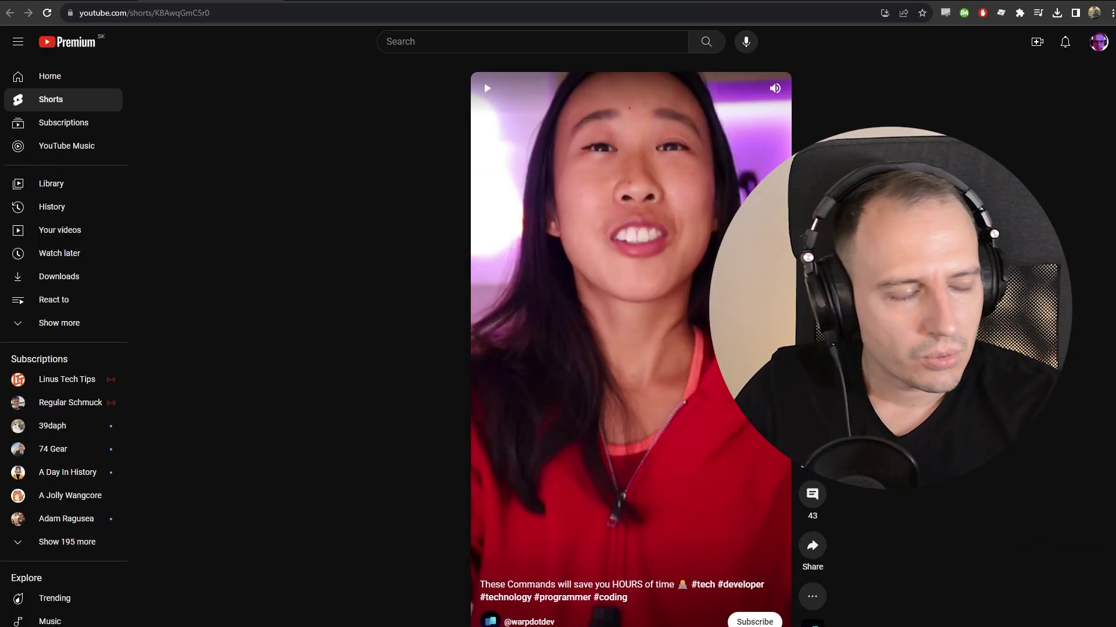